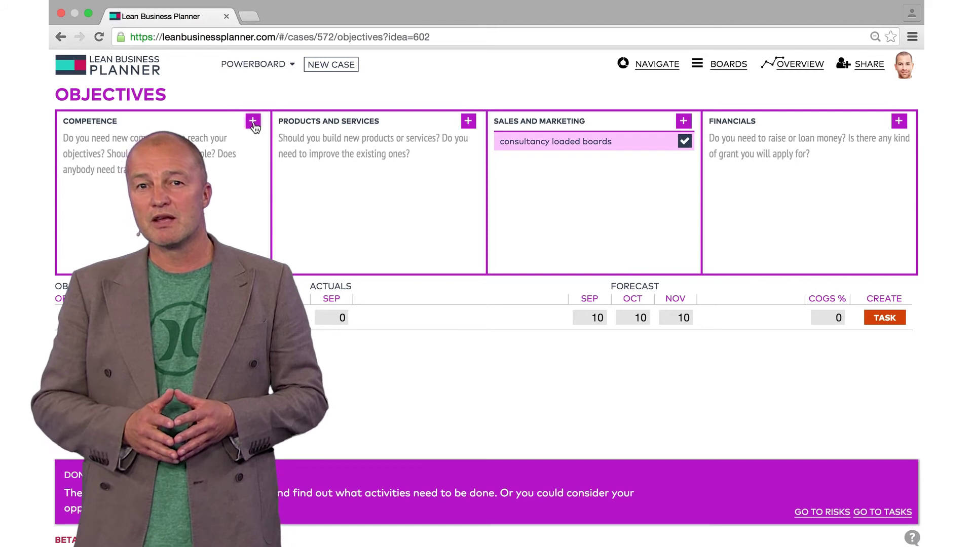
# Add a Competence objective titled "new salesman" as a Milestone due September, 2015, and save it
pyautogui.click(254, 123)
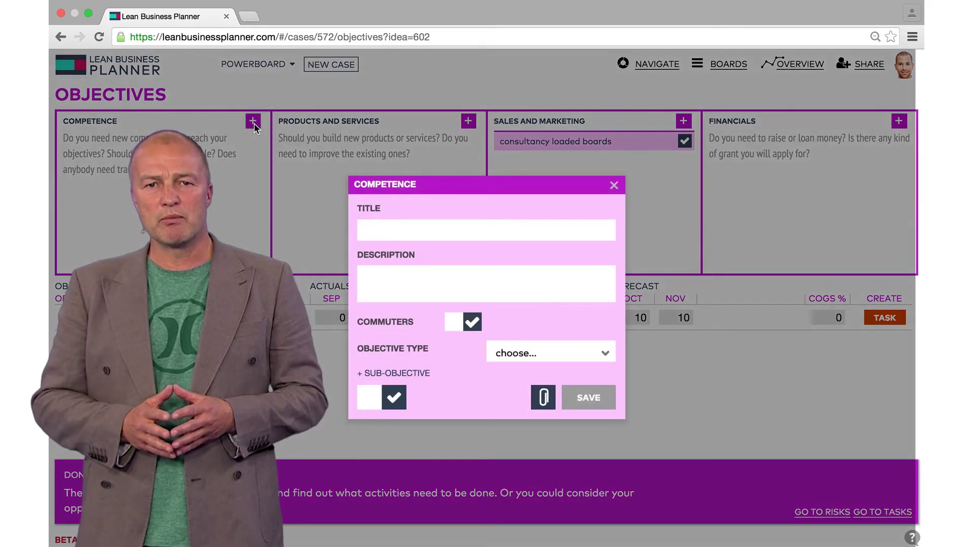
pyautogui.write('new s')
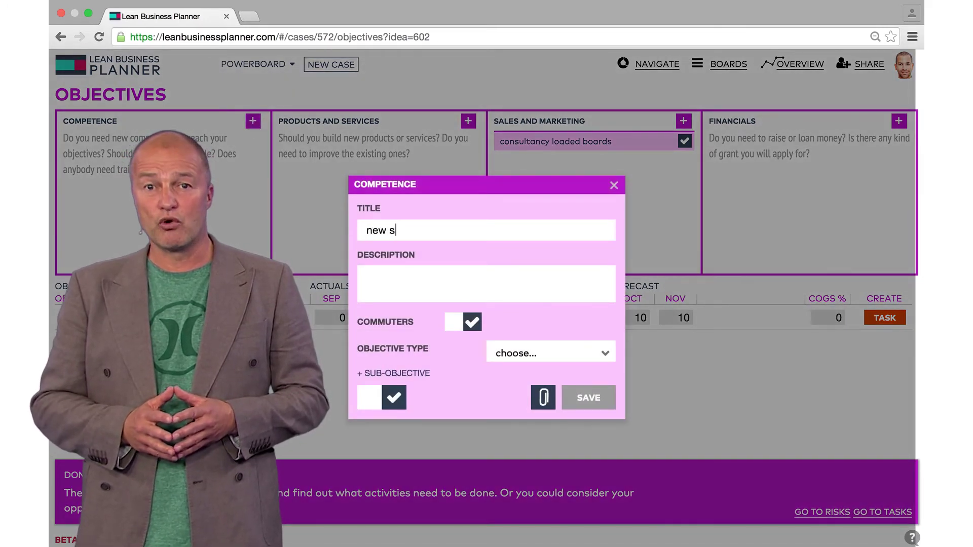
pyautogui.write('alesman')
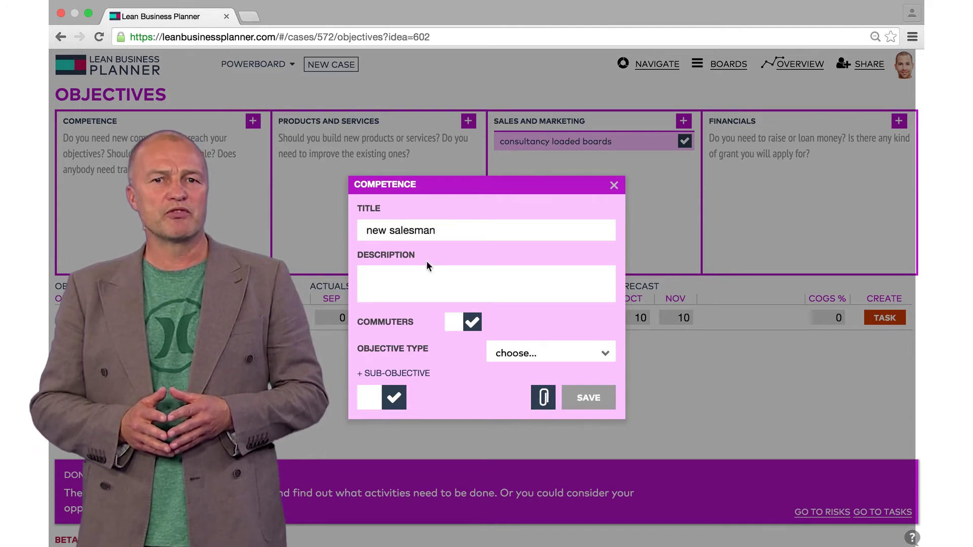
pyautogui.click(520, 350)
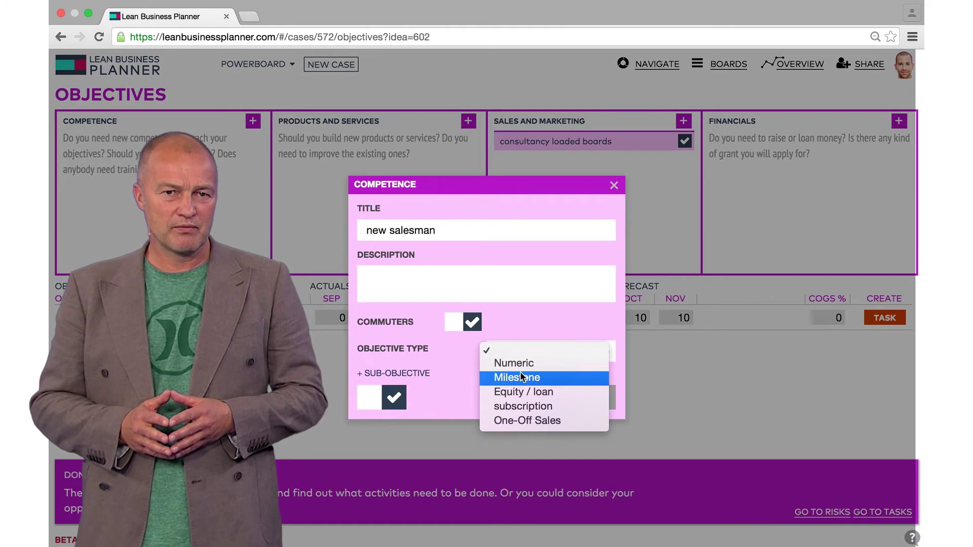
pyautogui.click(522, 377)
pyautogui.click(526, 362)
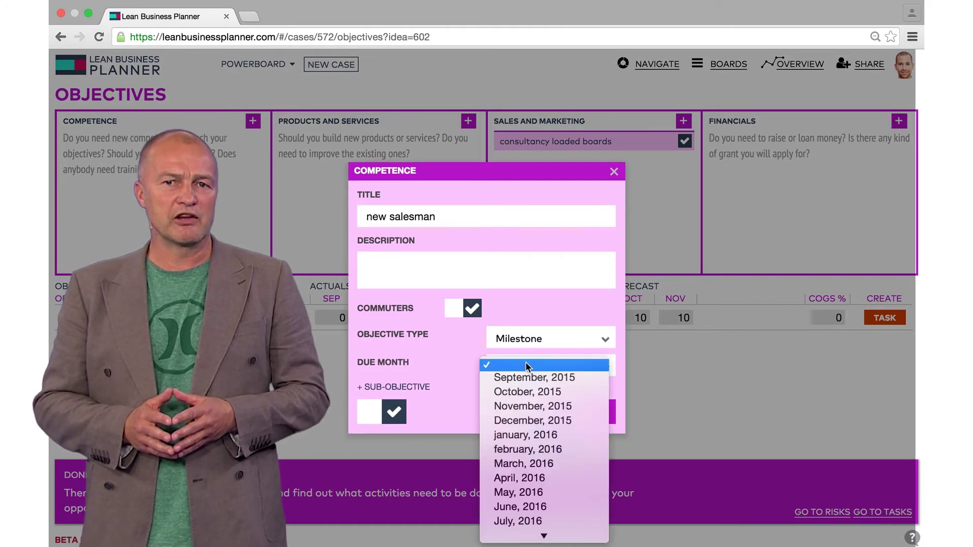
pyautogui.click(526, 377)
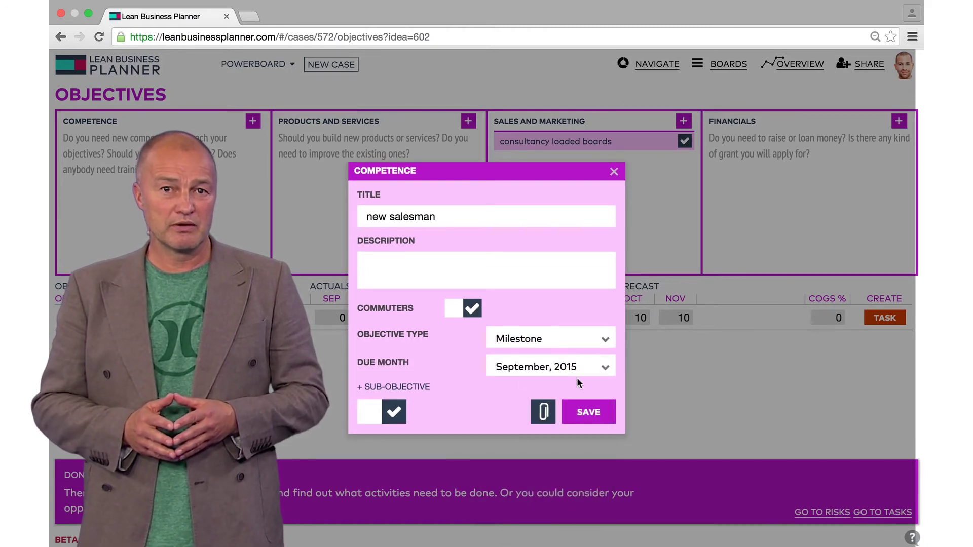
pyautogui.click(586, 413)
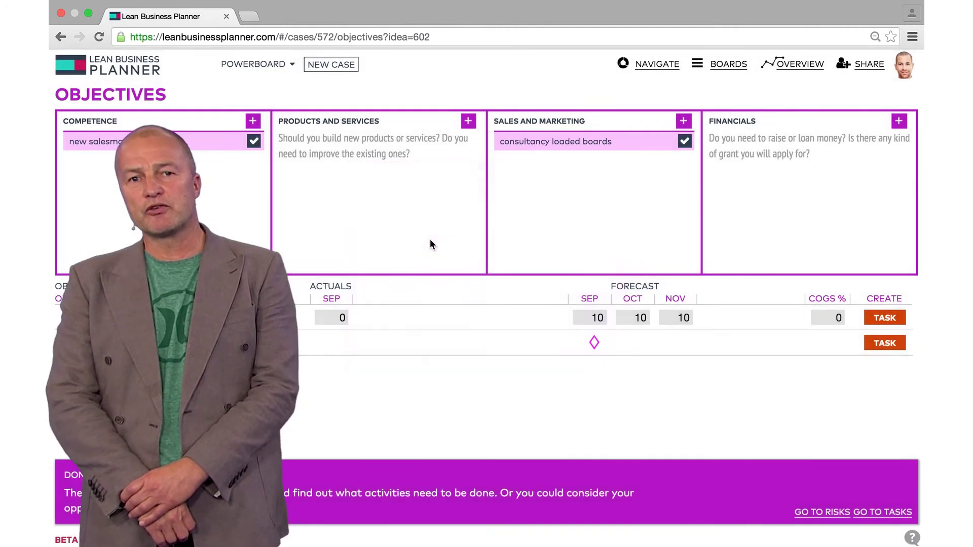
# Start a Products and Services objective titled "produce test versions" with the objective type Numeric
pyautogui.click(469, 121)
pyautogui.write('p')
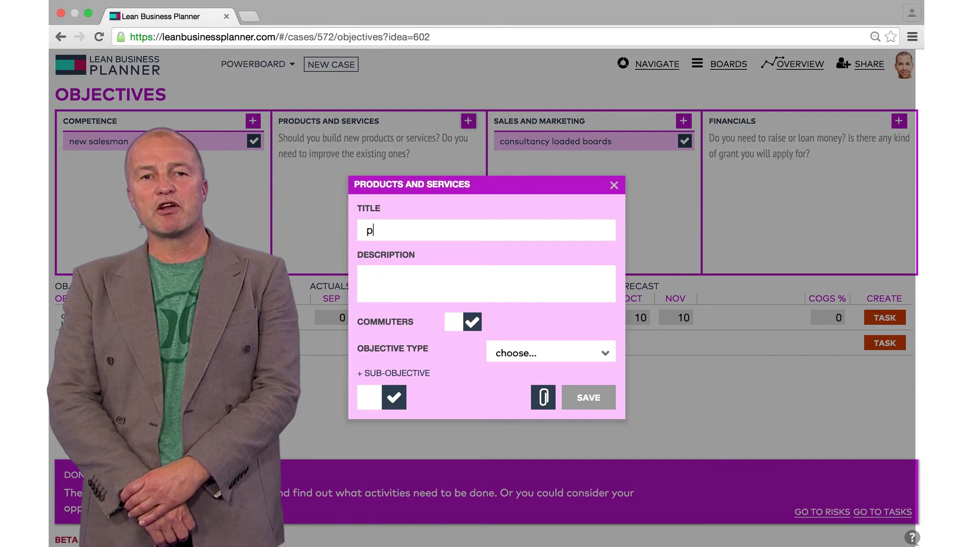
pyautogui.write('roduce test')
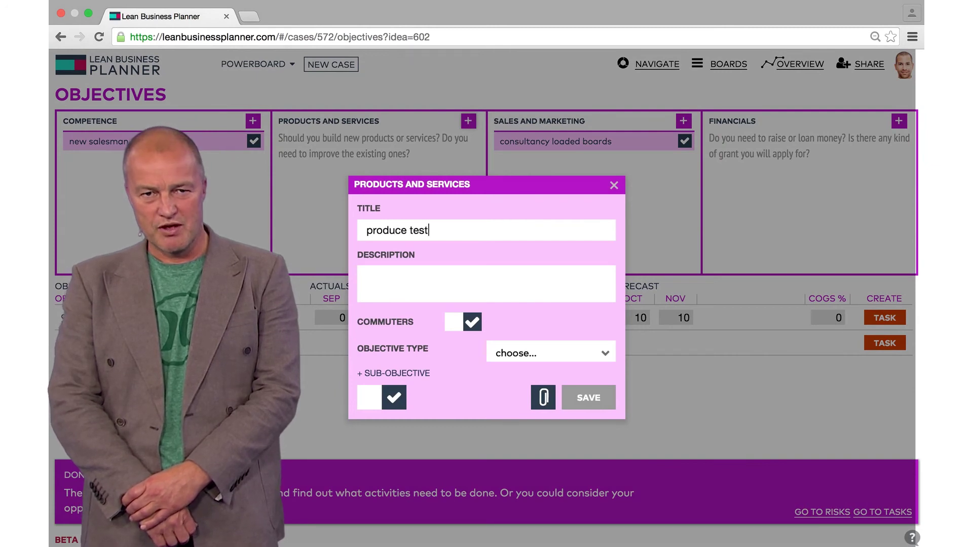
pyautogui.write(' versions')
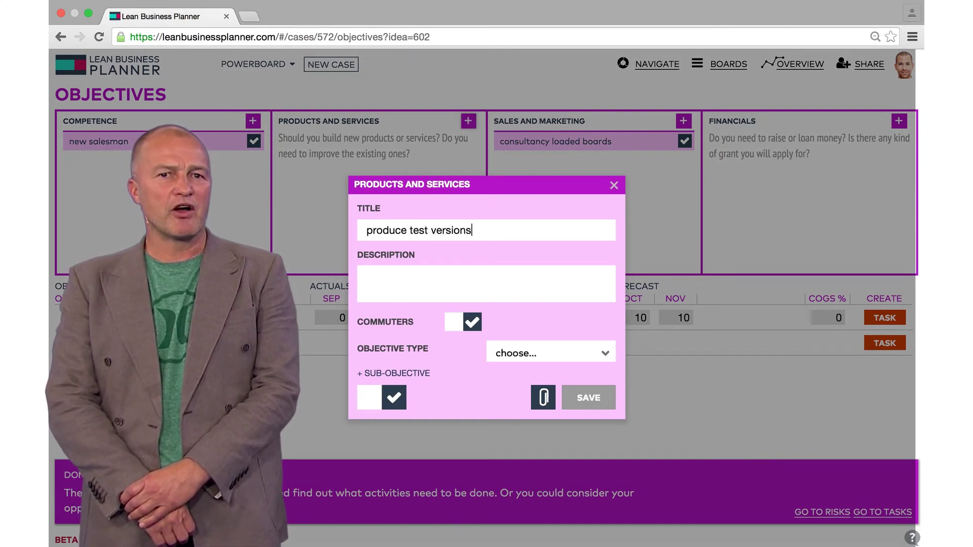
pyautogui.click(525, 350)
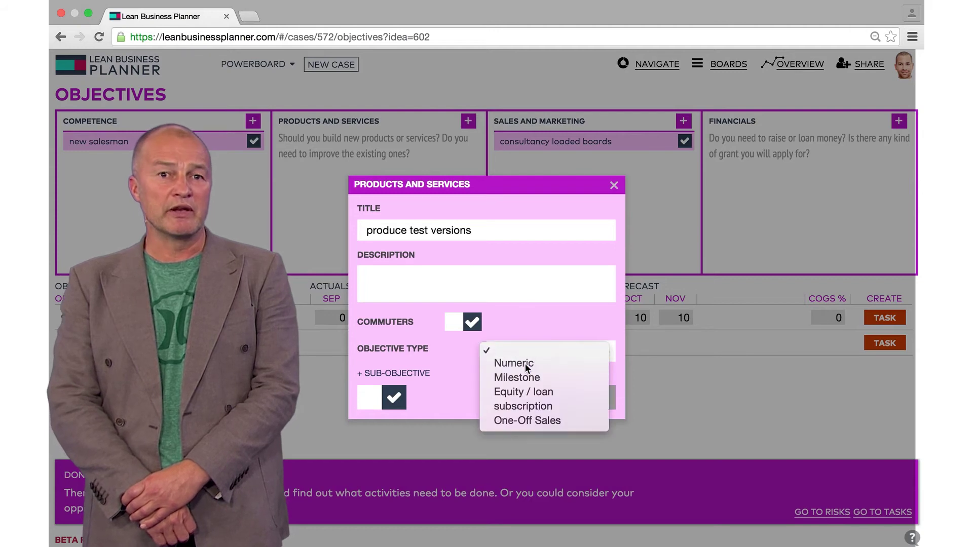
pyautogui.click(525, 363)
# Add the sub-objectives "#1" and "#2" to the objective "produce test versions" and save it
pyautogui.click(431, 372)
pyautogui.write('#1')
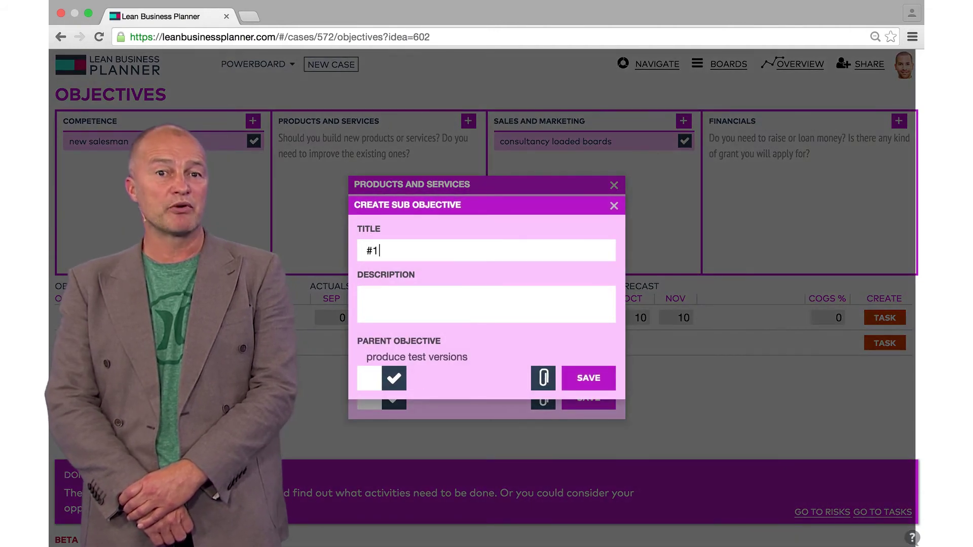
pyautogui.click(395, 378)
pyautogui.click(393, 364)
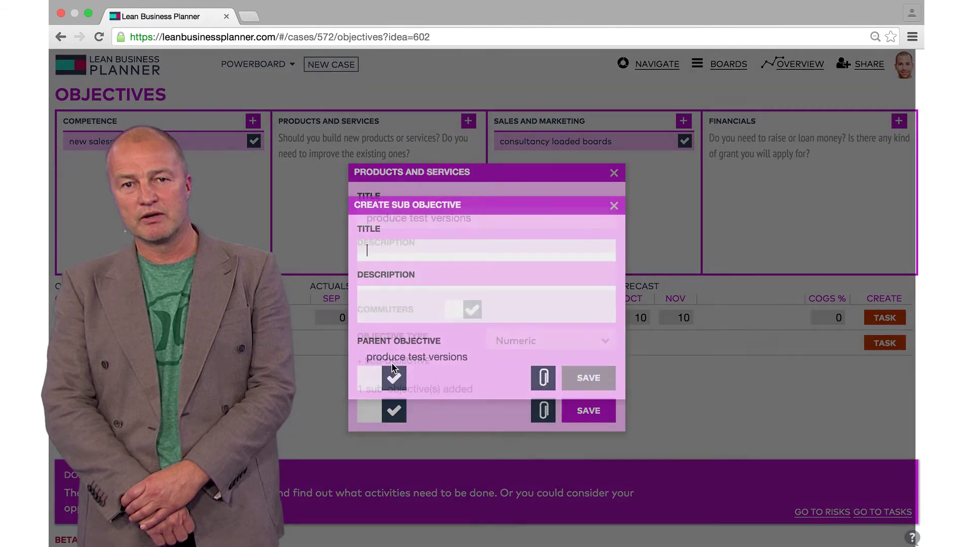
pyautogui.write('#2')
pyautogui.click(393, 378)
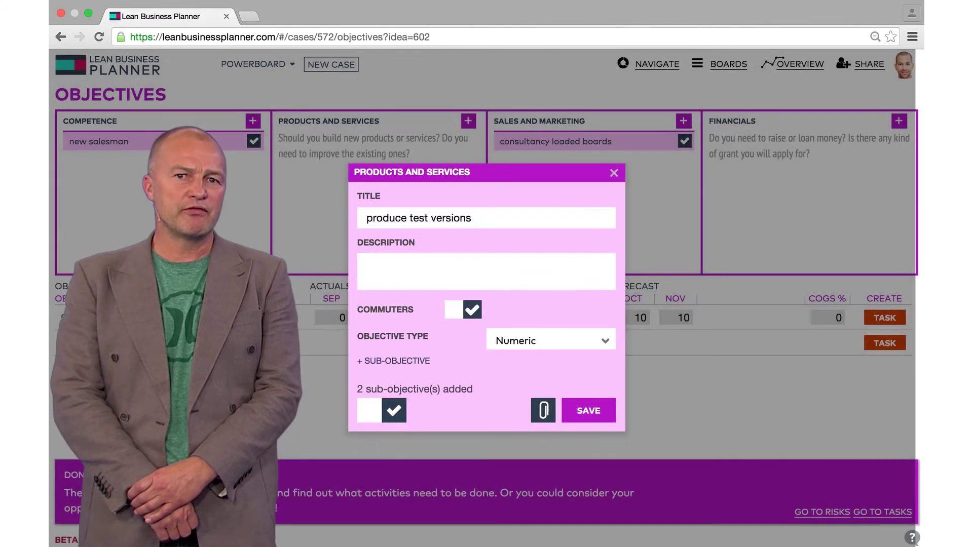
pyautogui.click(587, 410)
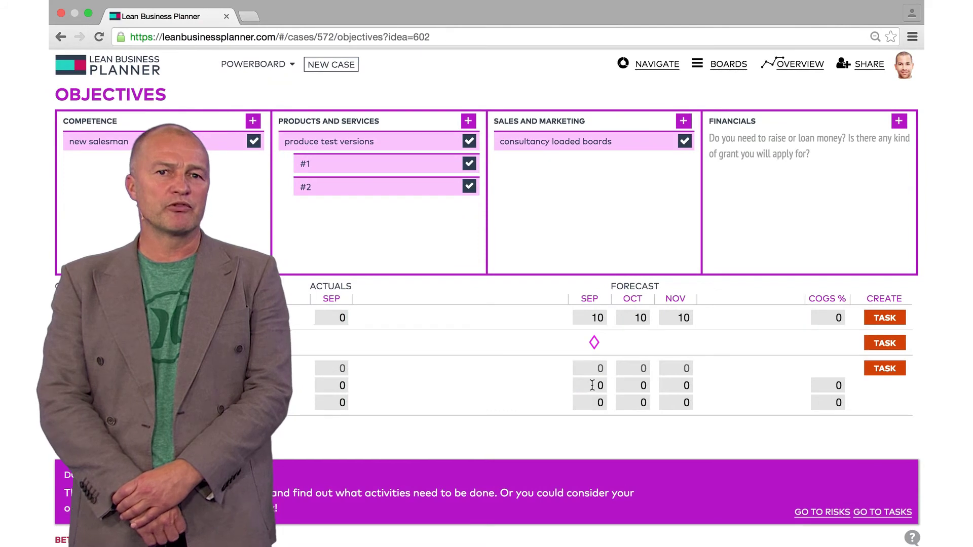
# Set the forecast of sub-objective #1 to 15 for September, and of #2 to 15 for October and 30 for November
pyautogui.moveTo(593, 385); pyautogui.dragTo(617, 384)
pyautogui.write('15')
pyautogui.click(643, 402)
pyautogui.write('15')
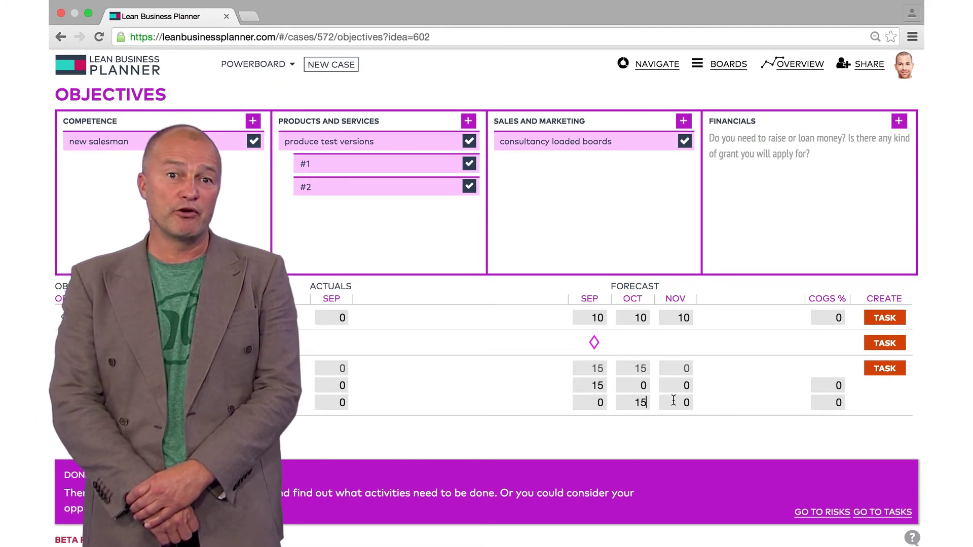
pyautogui.click(666, 400)
pyautogui.write('30')
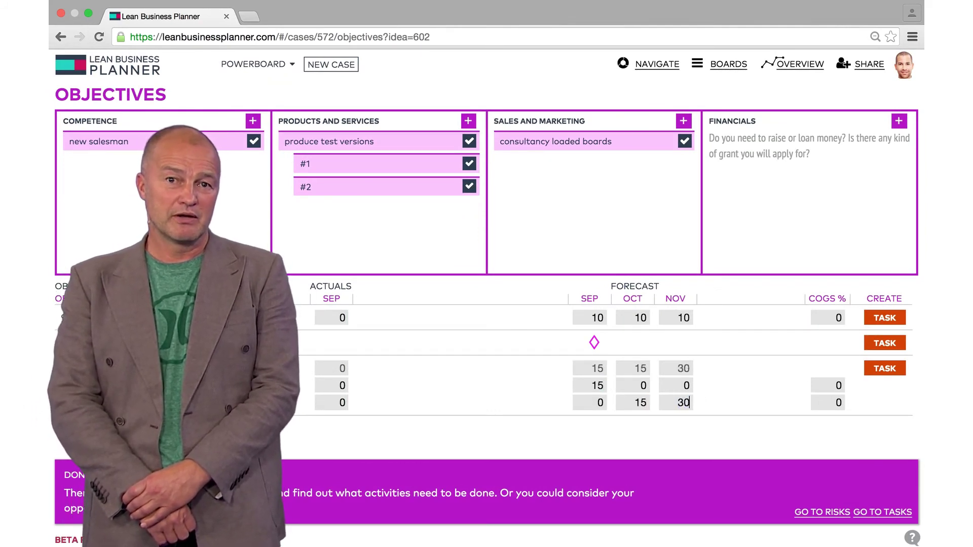
# Add a Sales and Marketing objective titled "test sales" with the objective type subscription and save it
pyautogui.click(684, 121)
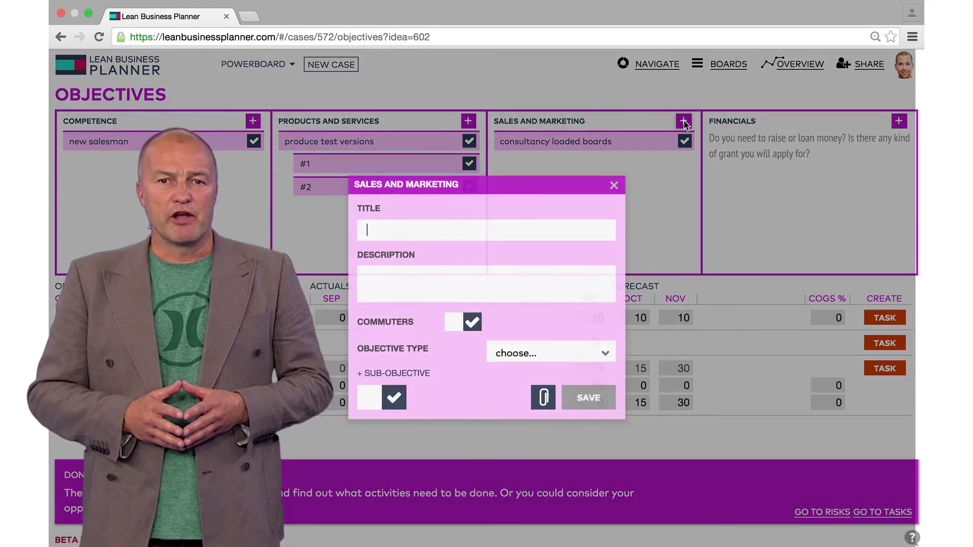
pyautogui.write('test sales')
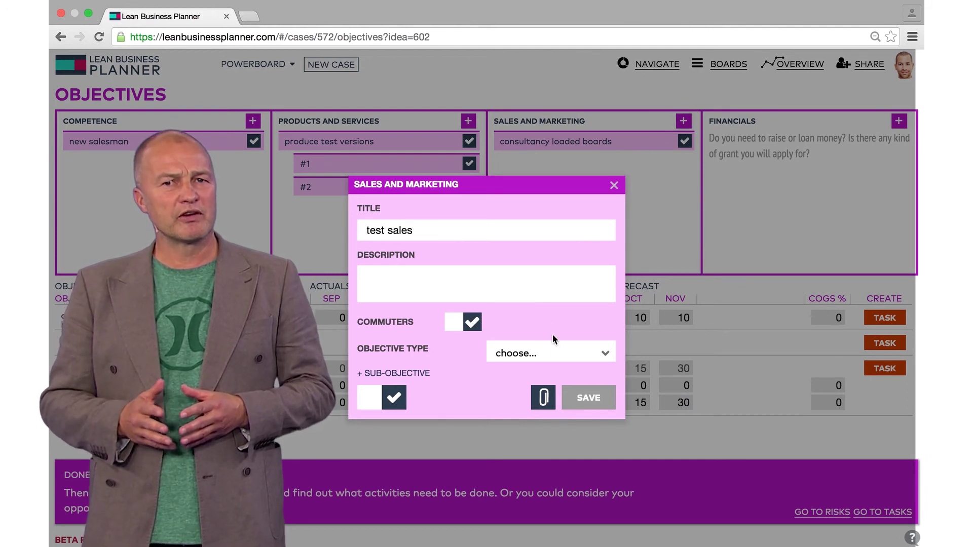
pyautogui.click(551, 355)
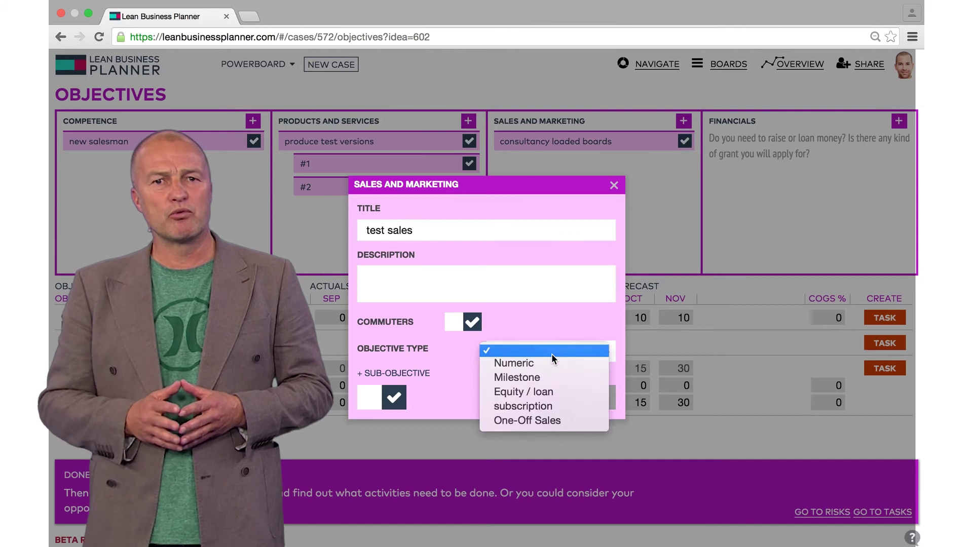
pyautogui.click(536, 407)
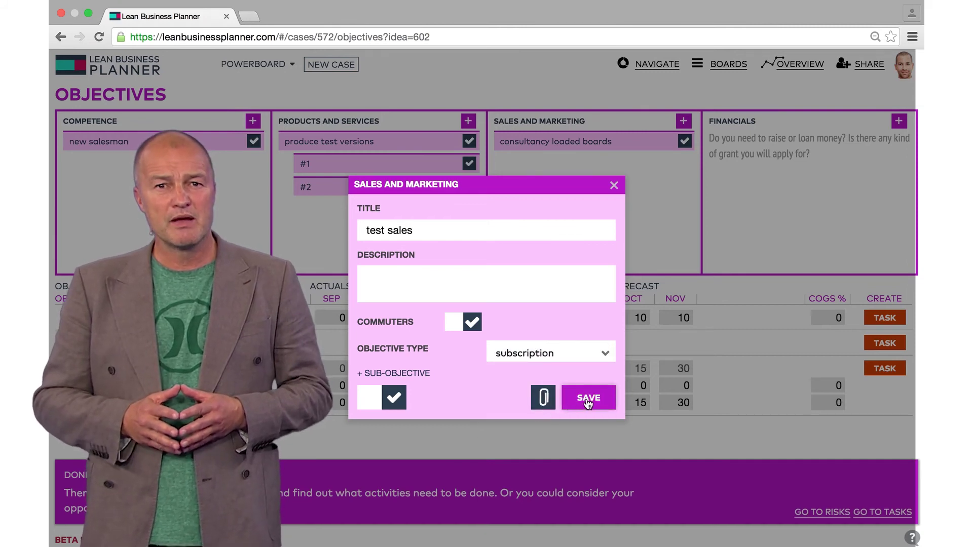
pyautogui.click(586, 398)
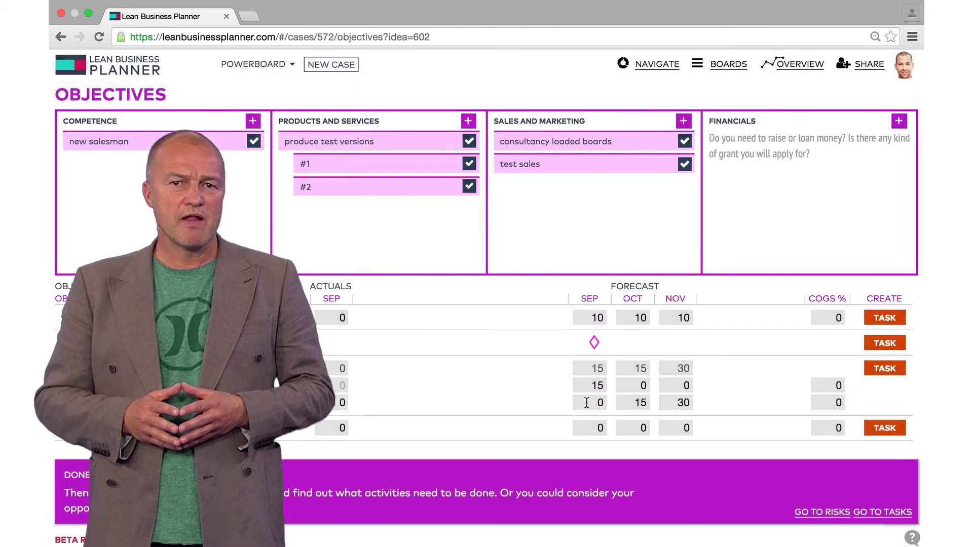
# Set the test sales forecast to 1 for September, 1 for October and 2 for November, with COGS at 30%
pyautogui.write('1')
pyautogui.click(639, 428)
pyautogui.write('1')
pyautogui.click(685, 427)
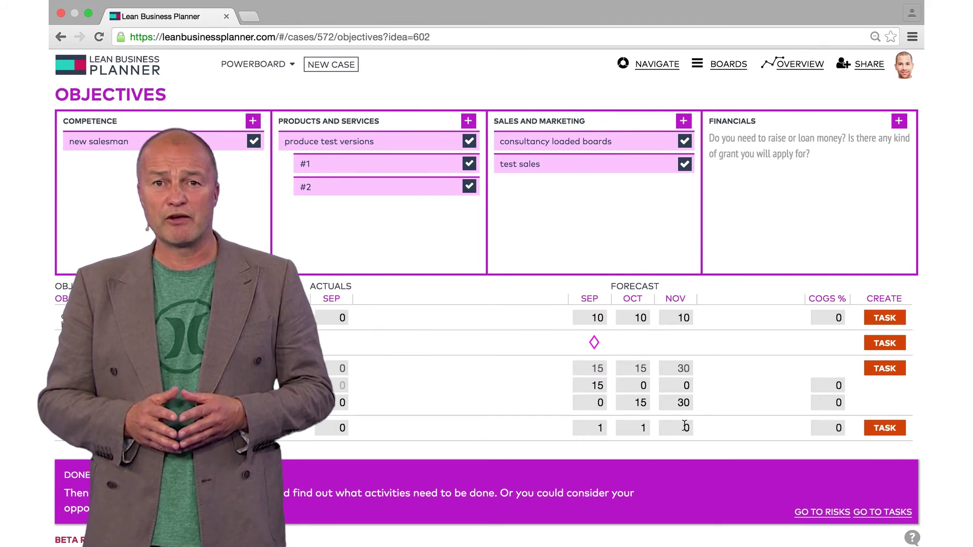
pyautogui.write('2')
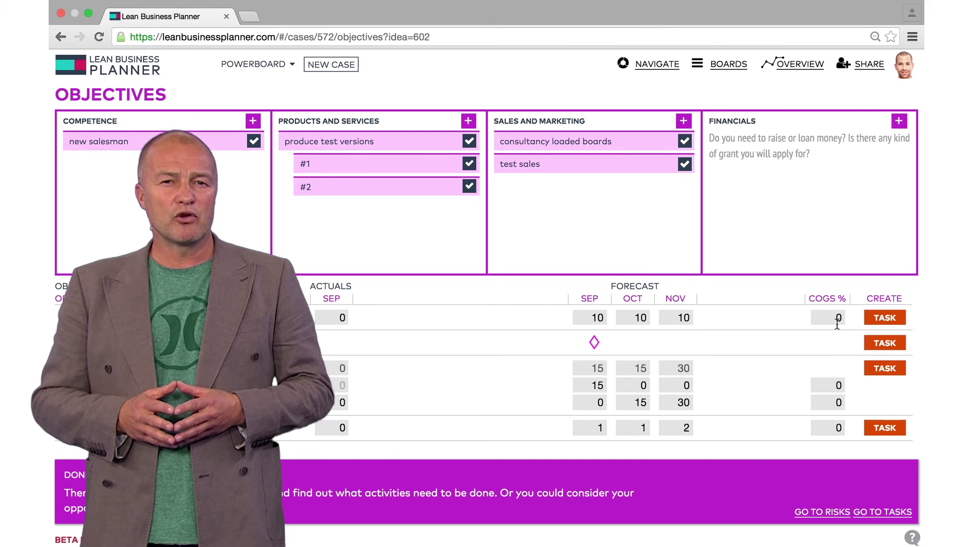
pyautogui.click(830, 421)
pyautogui.write('3')
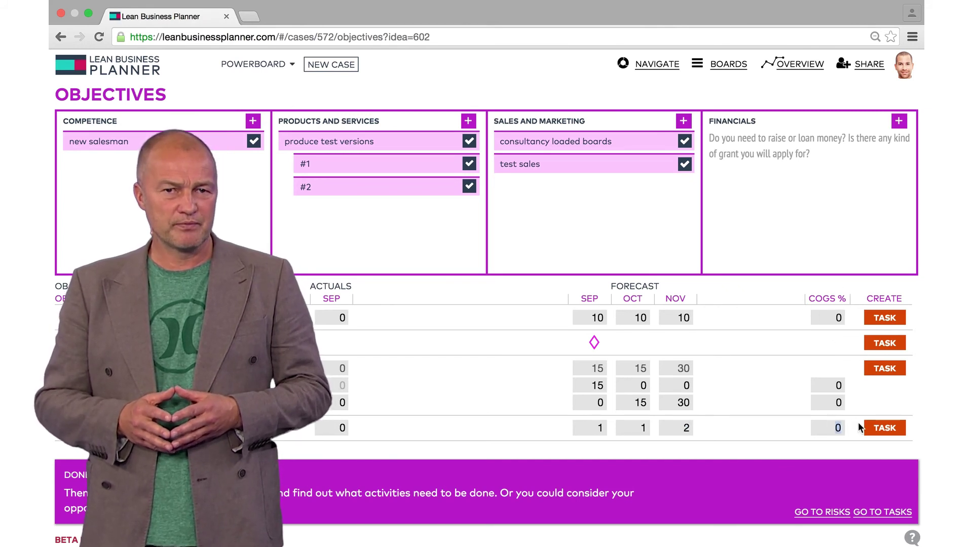
pyautogui.write('0')
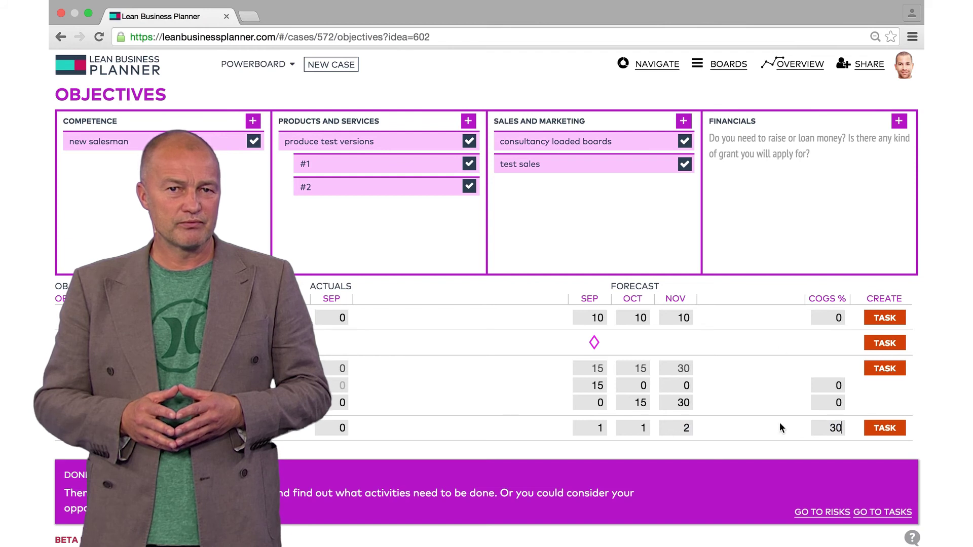
# Add a Financials objective titled "bridge financing" of type Equity / loan and set its September forecast to 150
pyautogui.click(898, 121)
pyautogui.write('br')
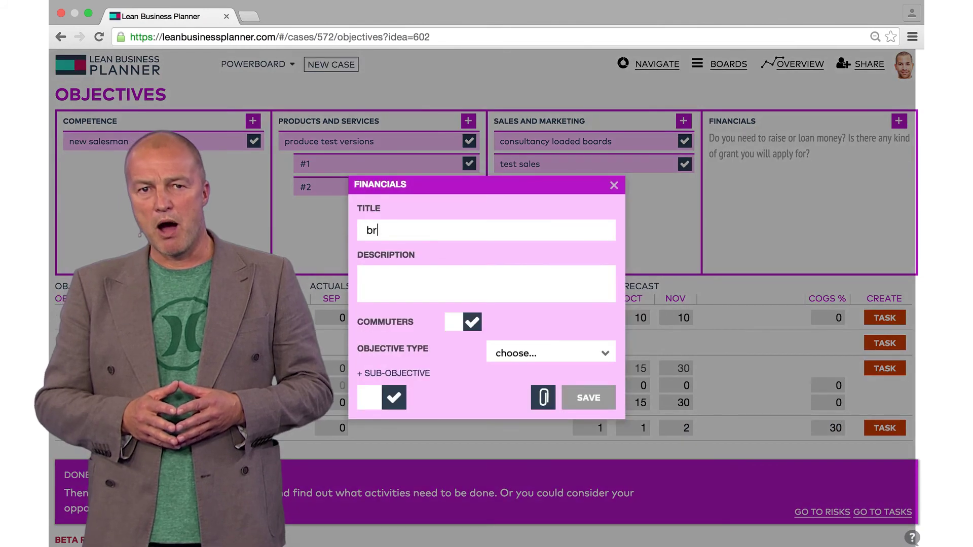
pyautogui.write('idge financing')
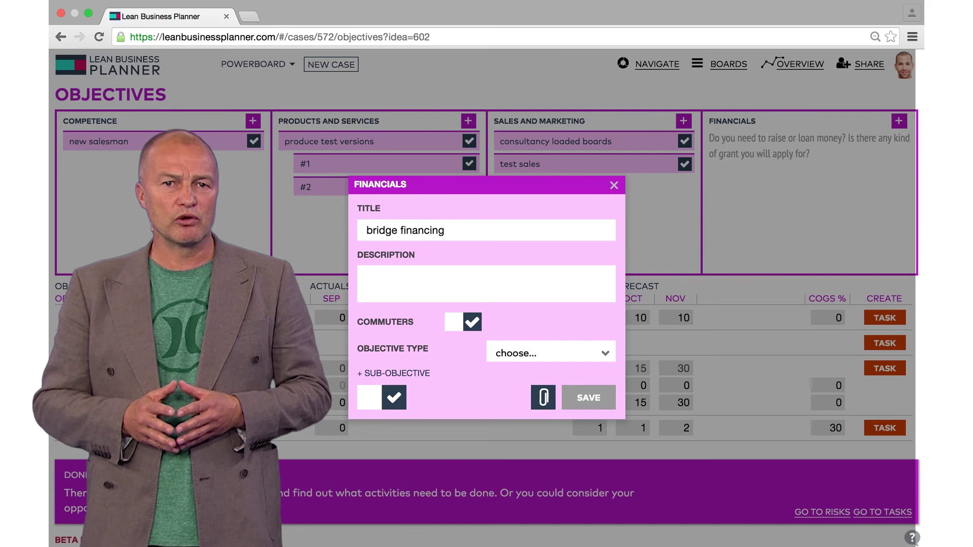
pyautogui.click(575, 352)
pyautogui.click(532, 399)
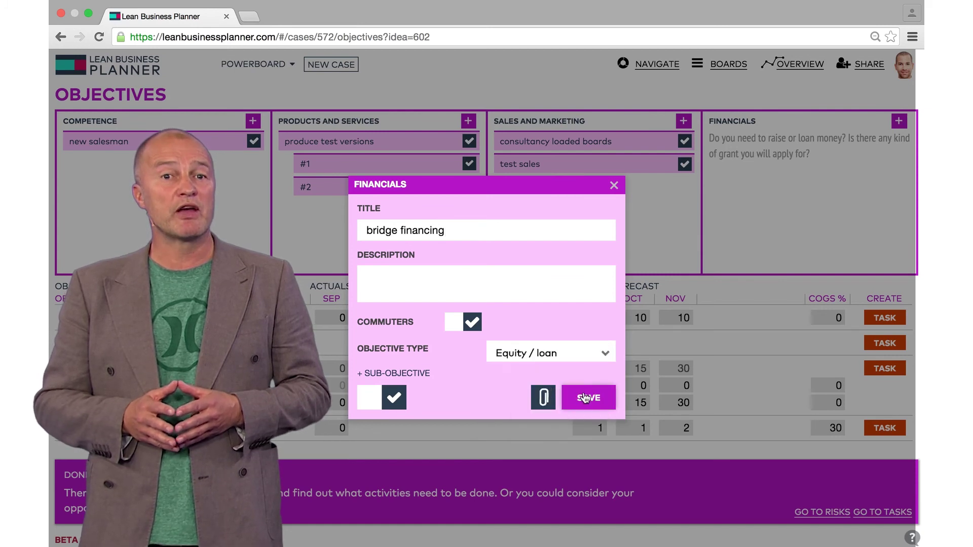
pyautogui.click(585, 397)
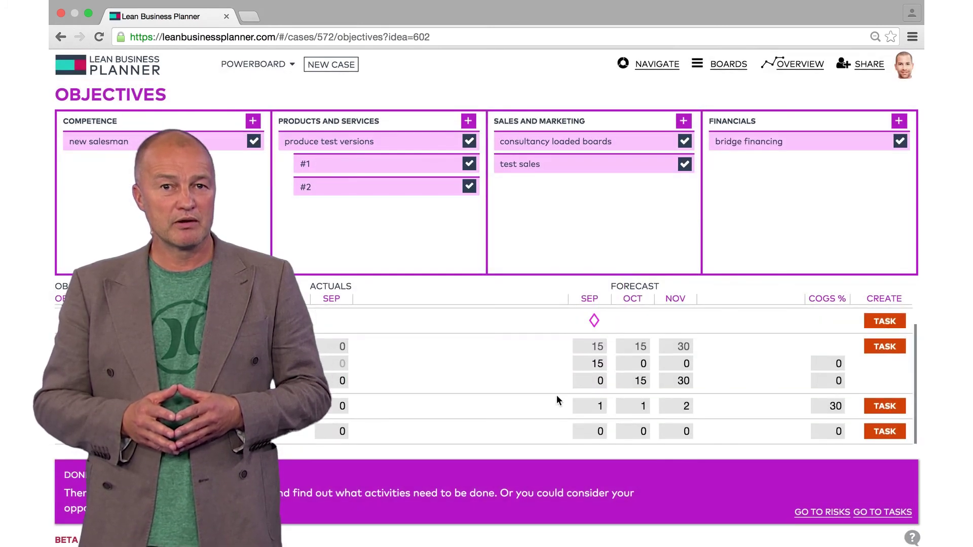
pyautogui.write('150')
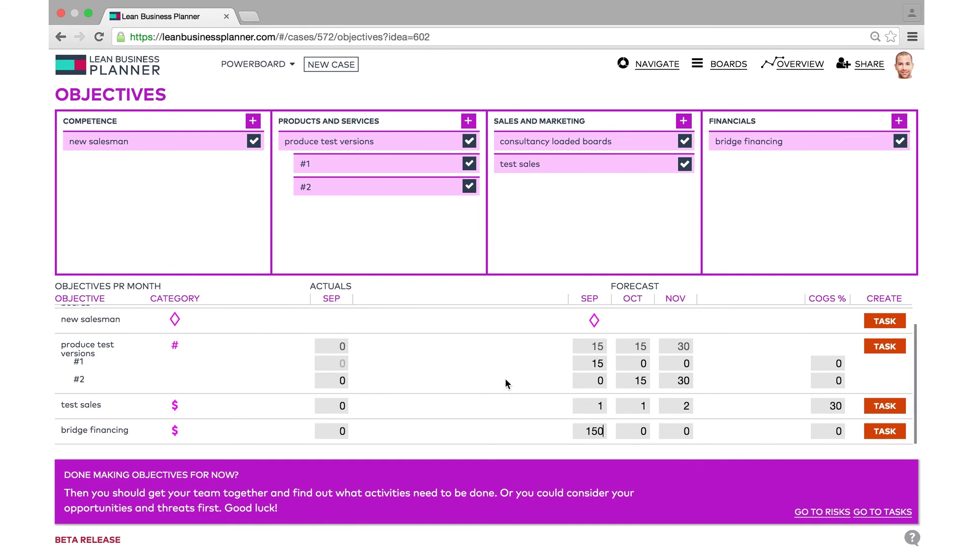
# Set the September actual of consultancy loaded boards to 1 and move the new salesman milestone from the forecast to September actuals
pyautogui.scroll(2, 504, 378)
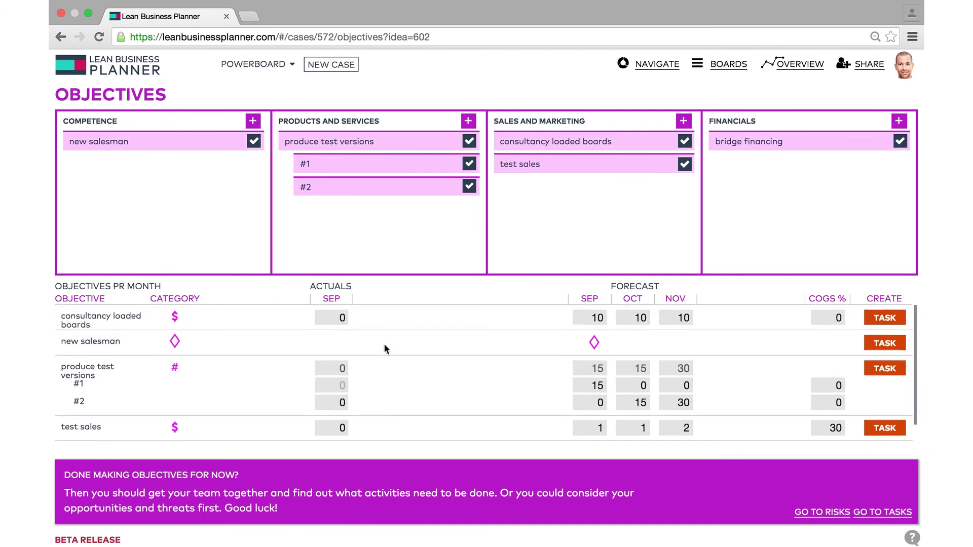
pyautogui.click(330, 317)
pyautogui.write('1')
pyautogui.moveTo(594, 342); pyautogui.dragTo(335, 339)
# Set the September actuals to 20 for sub-objective #1, 1 for test sales and 100 for bridge financing
pyautogui.click(338, 385)
pyautogui.write('20')
pyautogui.click(337, 424)
pyautogui.scroll(-1, 354, 425)
pyautogui.write('1')
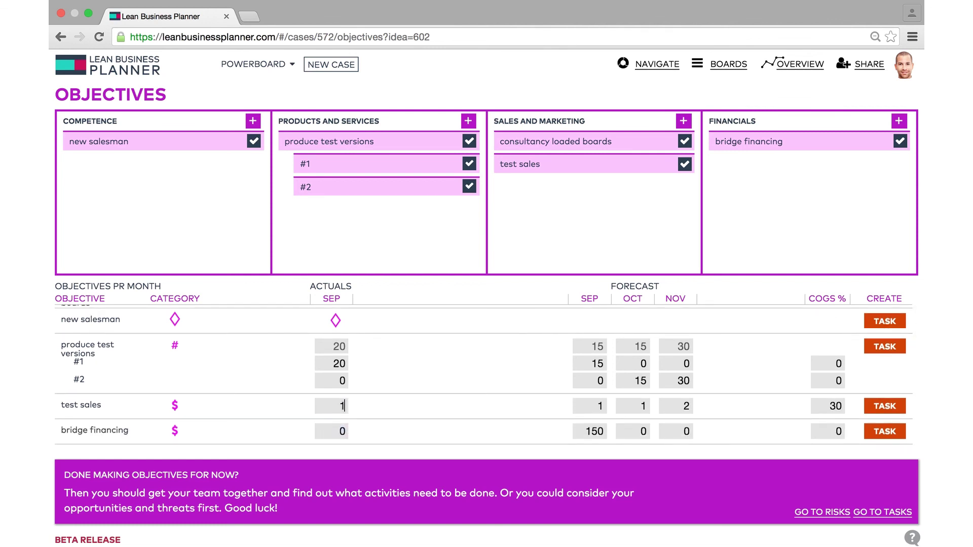
pyautogui.click(336, 431)
pyautogui.write('100')
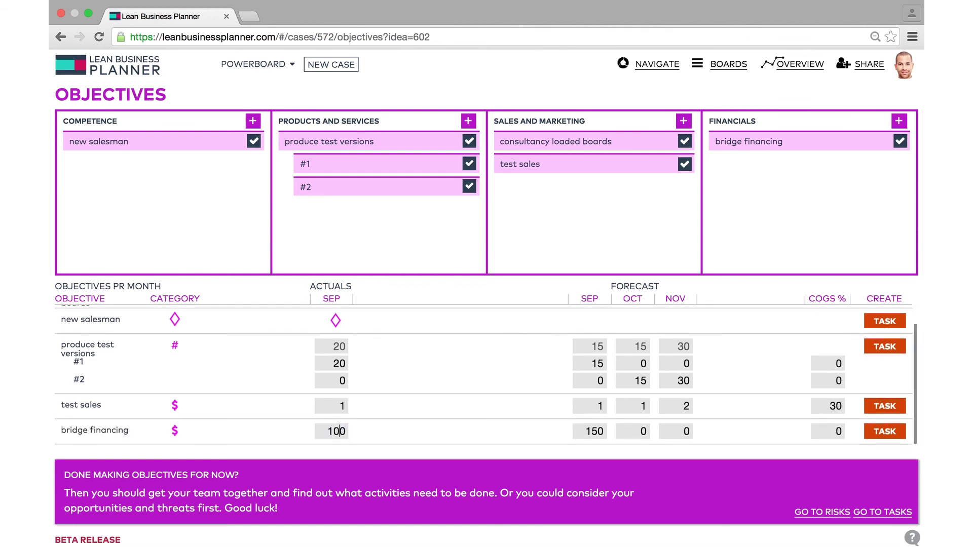